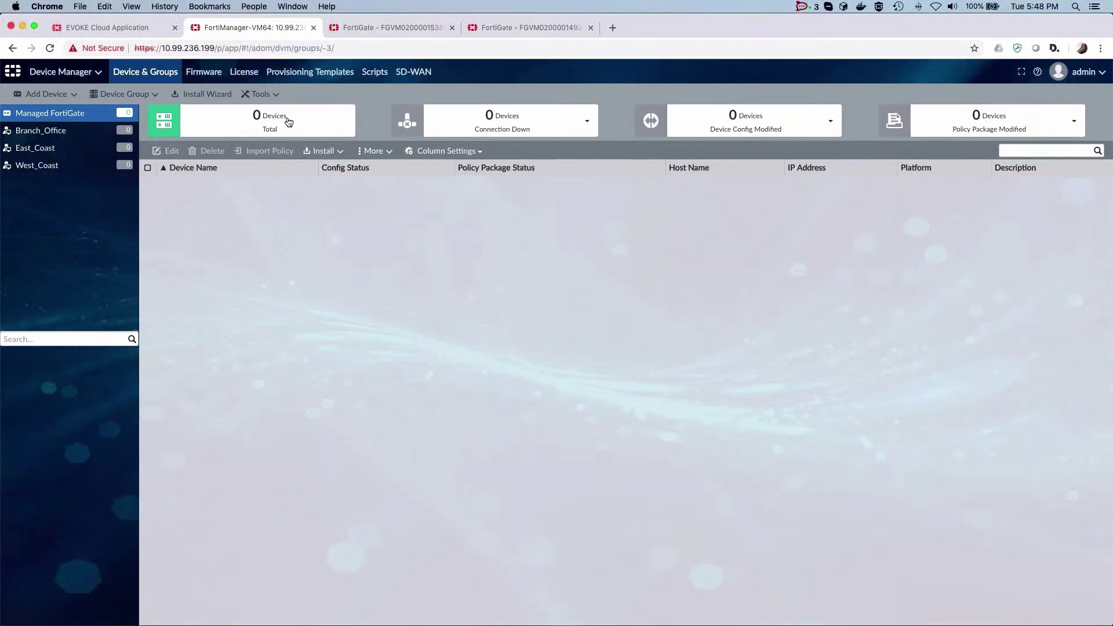
Open the FortiManager module menu from Device Manager
left_click(63, 72)
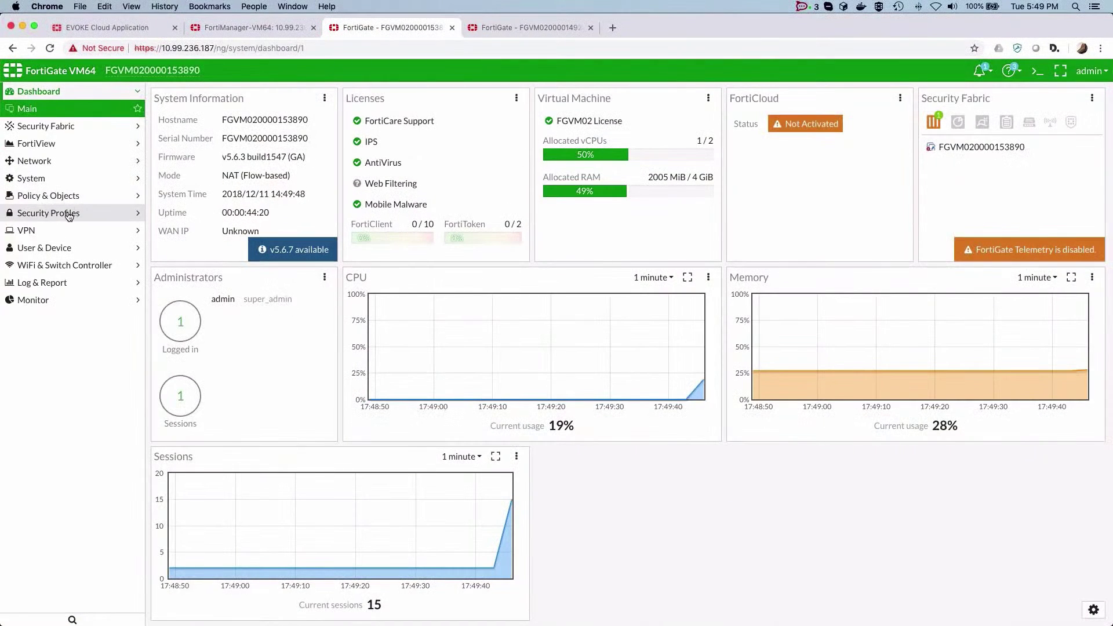
View the branch FortiGate's IPv4 policy list, then the second unit's Policy & Objects section
left_click(49, 195)
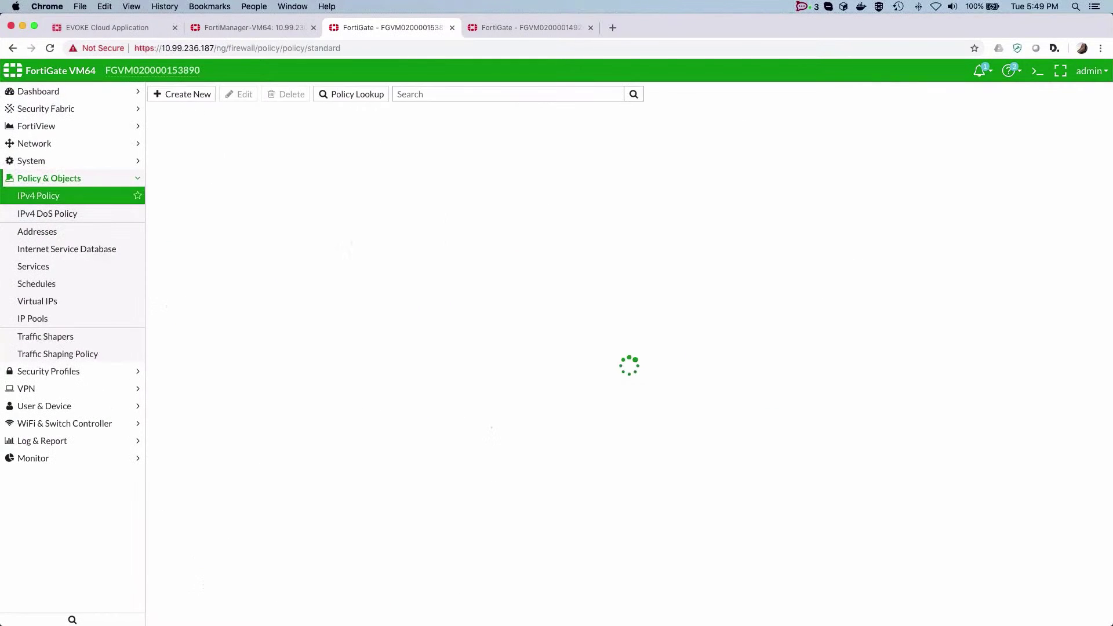
left_click(538, 28)
left_click(58, 195)
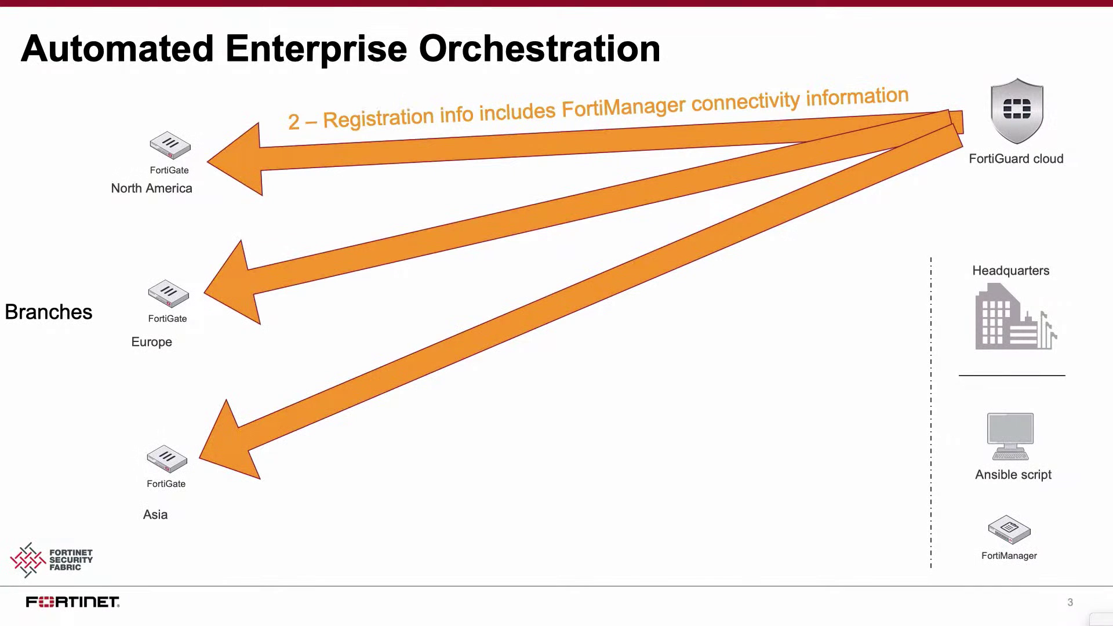
Advance the deck to the 'FortiGates connect to FortiManager' slide
key("Right")
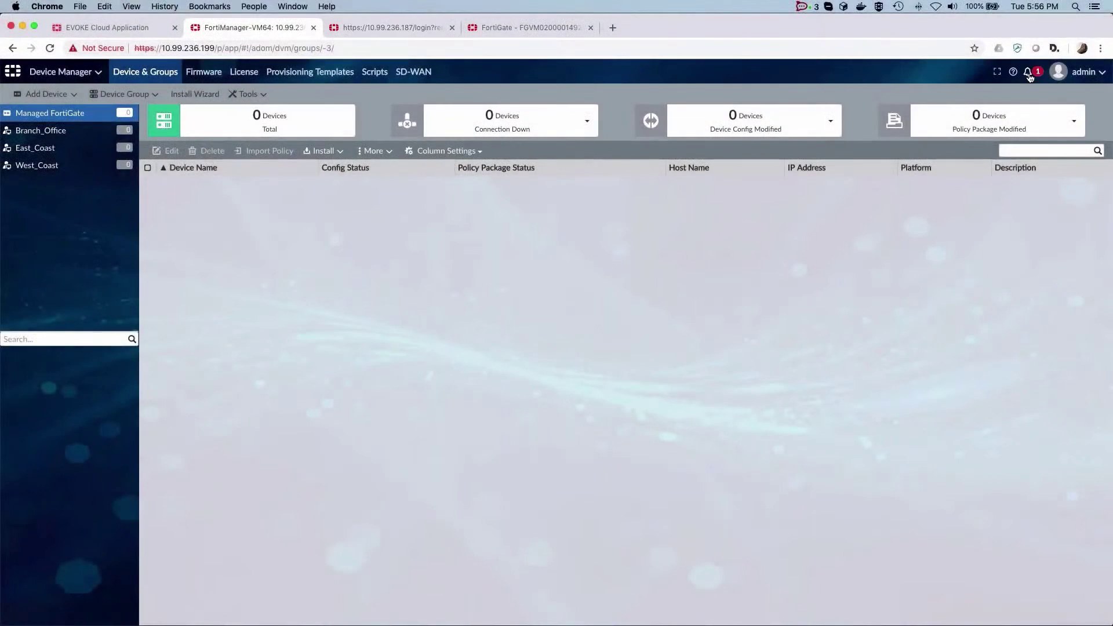
List the 5 unregistered FortiGate-VM64 devices from the notification, then return to Managed FortiGate
left_click(1029, 74)
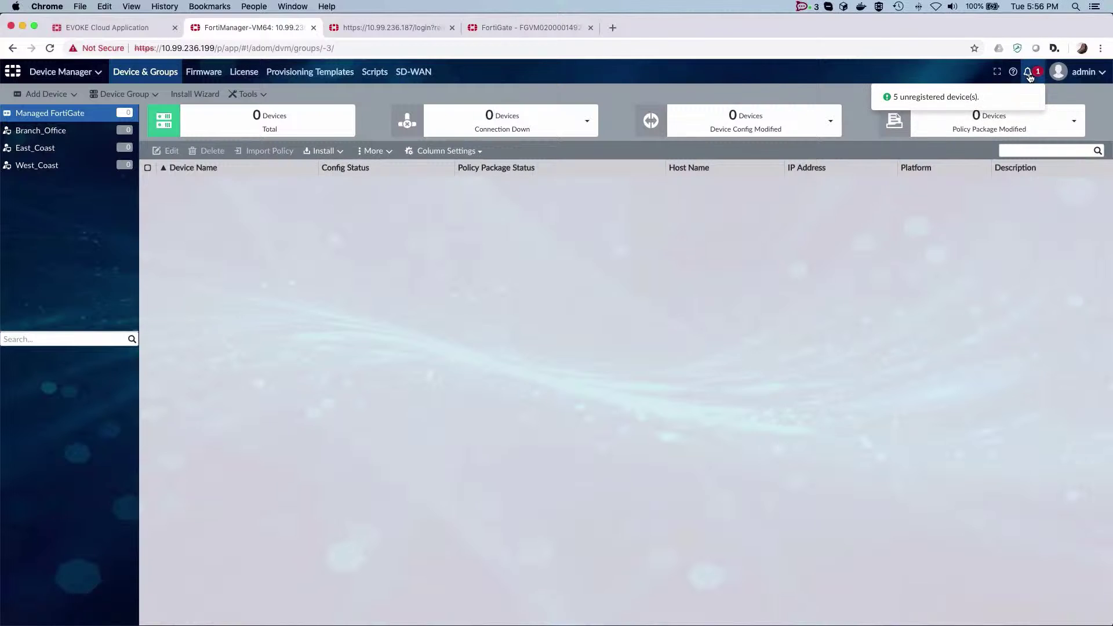
left_click(951, 97)
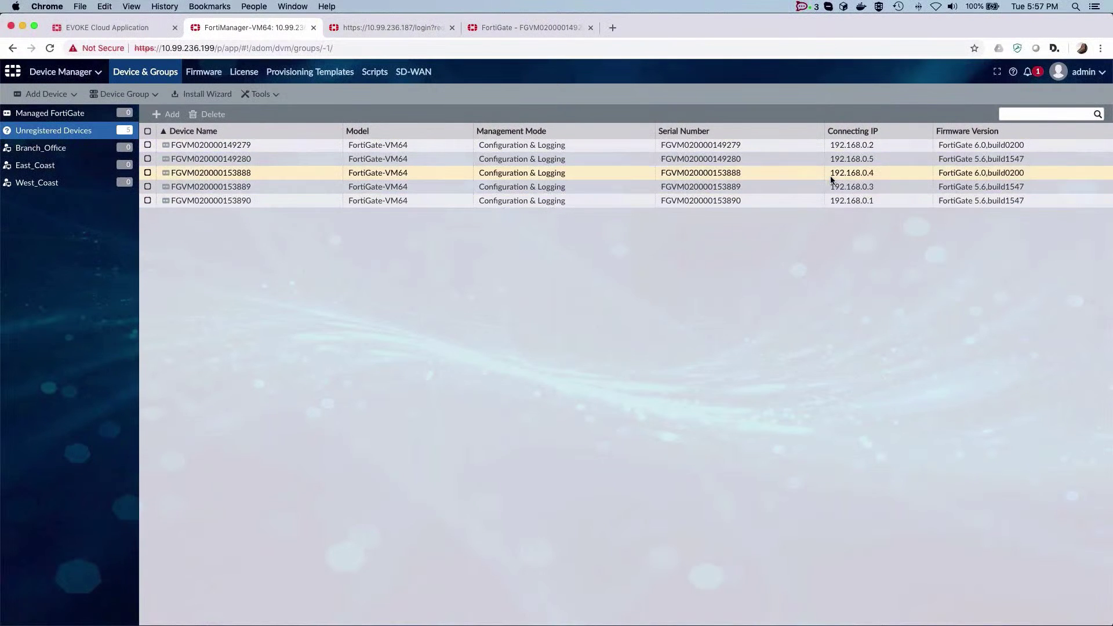
left_click(76, 118)
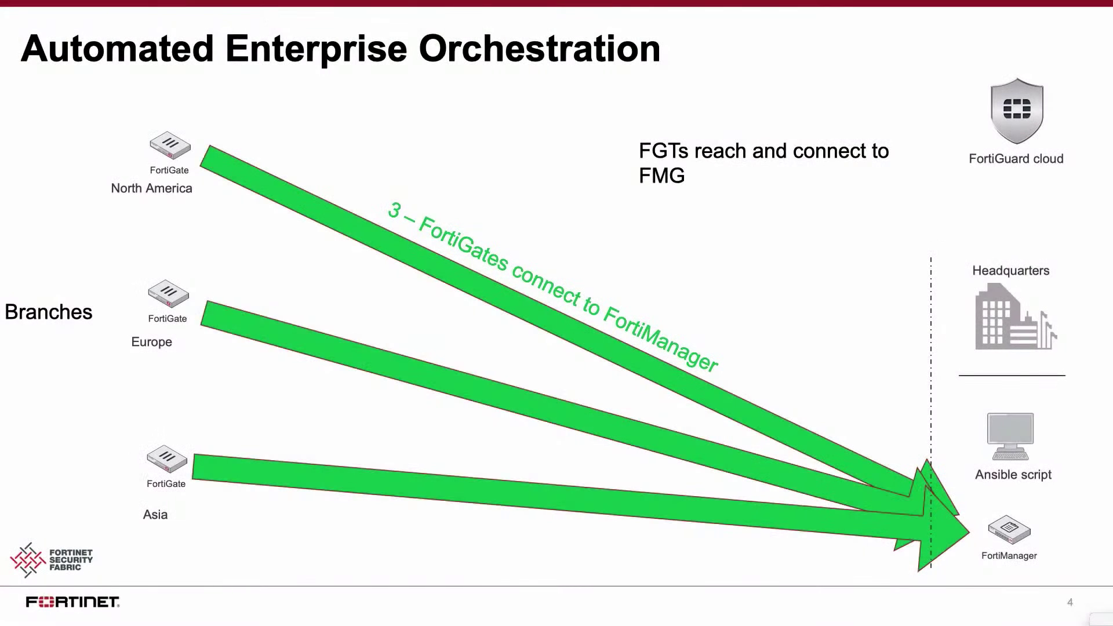
Advance to the Ansible provisioning slide and bring the iTerm2 SSH terminal forward
key("Right")
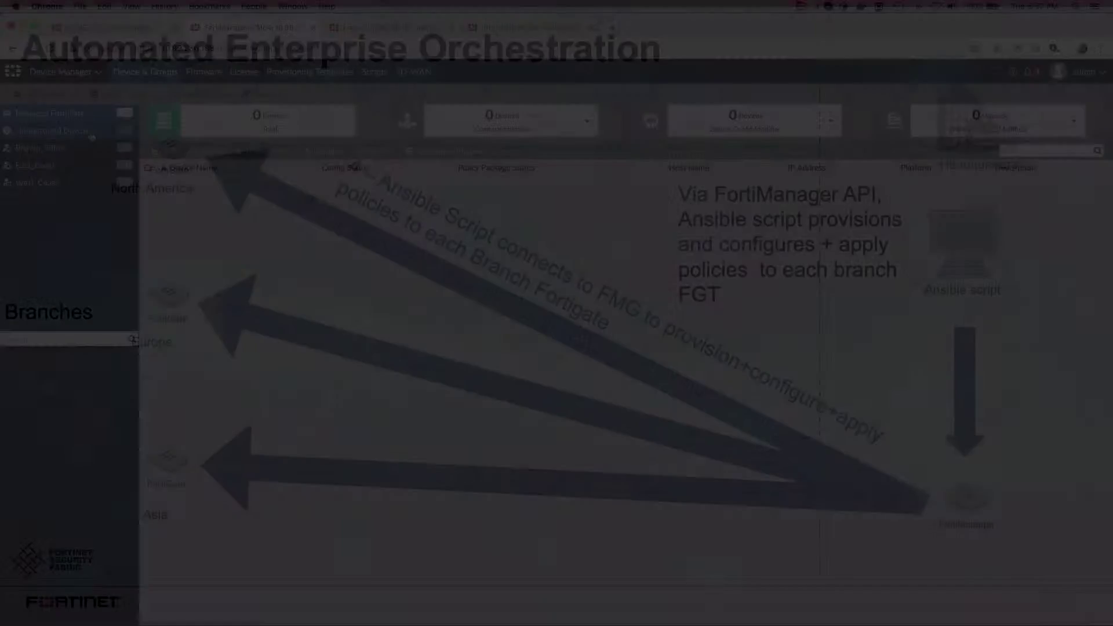
key("super+Tab")
Enter 'ansible-playbook ansible_provision_playbook.yml -vvvv' at the SSH prompt without running it
type("ansible")
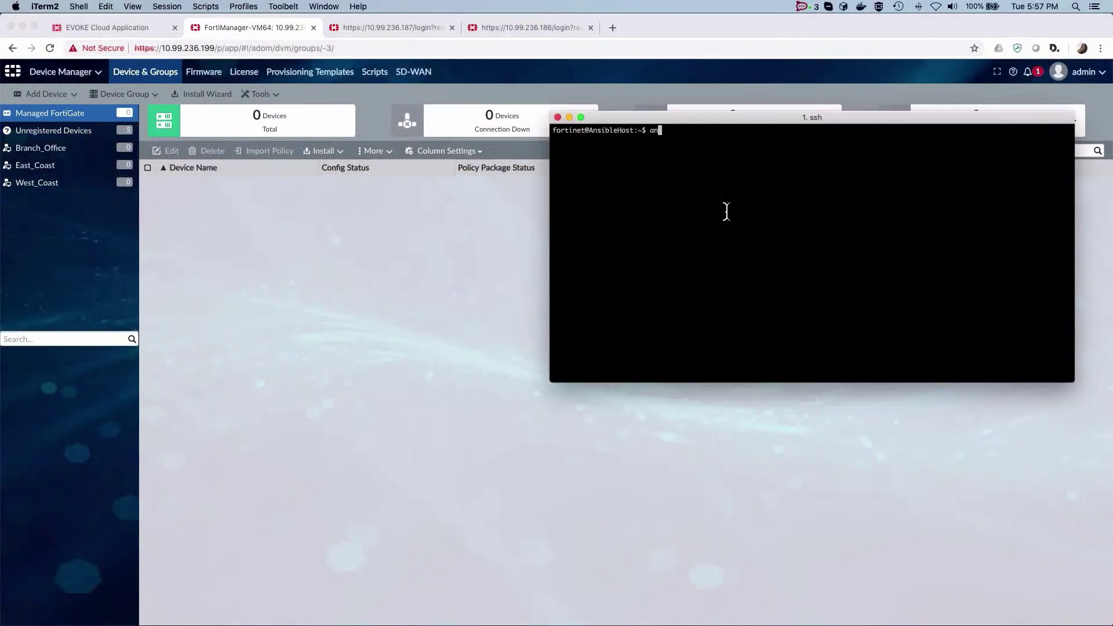
key("Tab")
type("-playbook ansible_provision_")
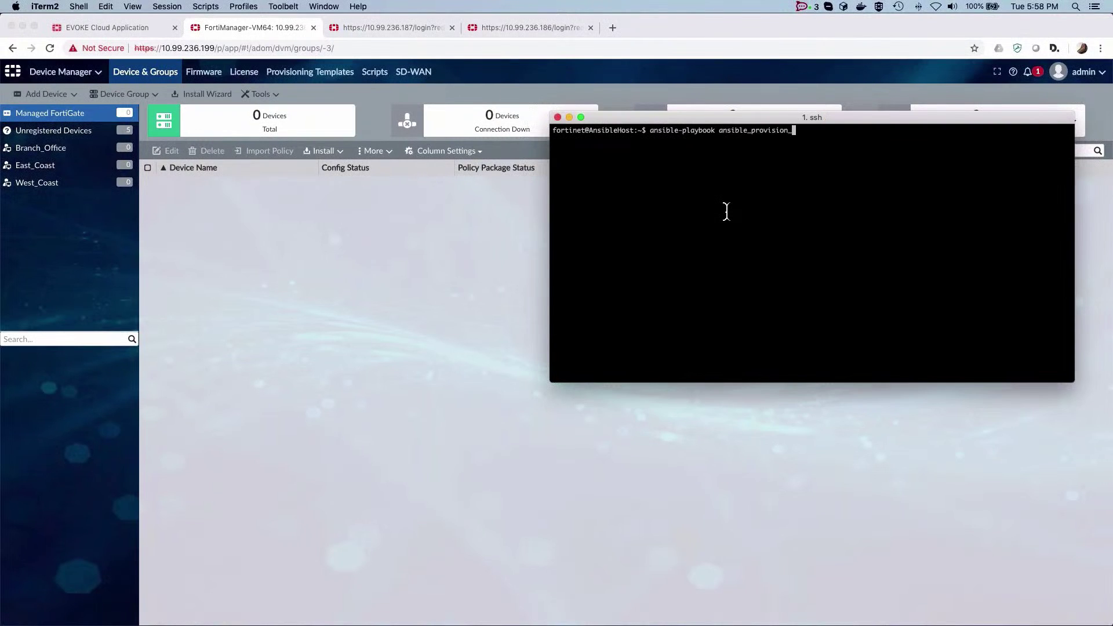
key("Tab")
type("-vvvv")
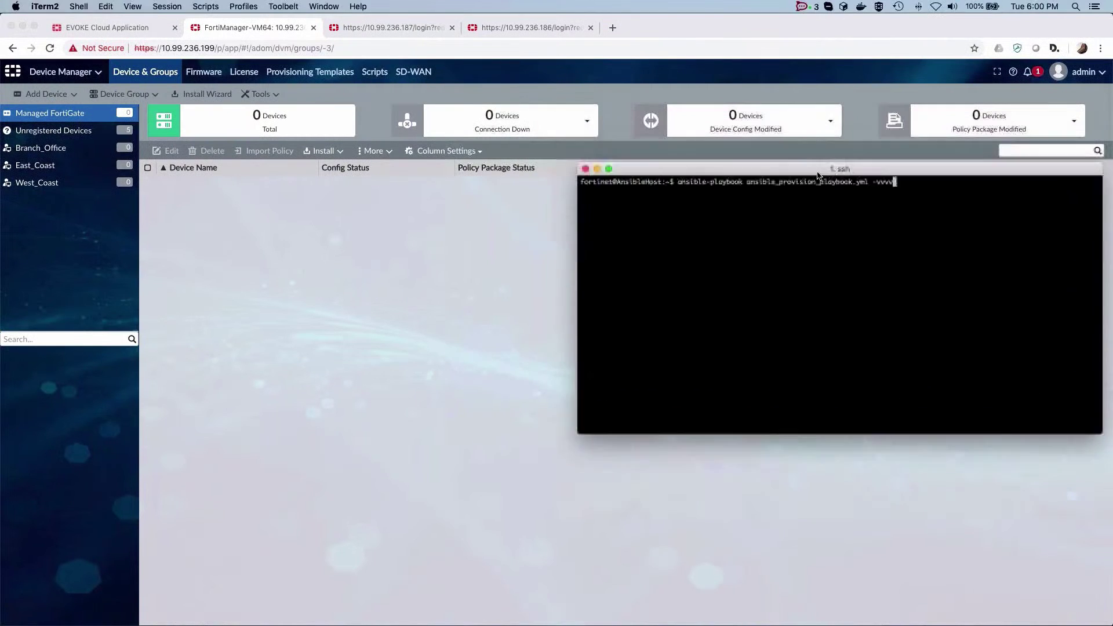
left_click_drag(818, 174, 816, 206)
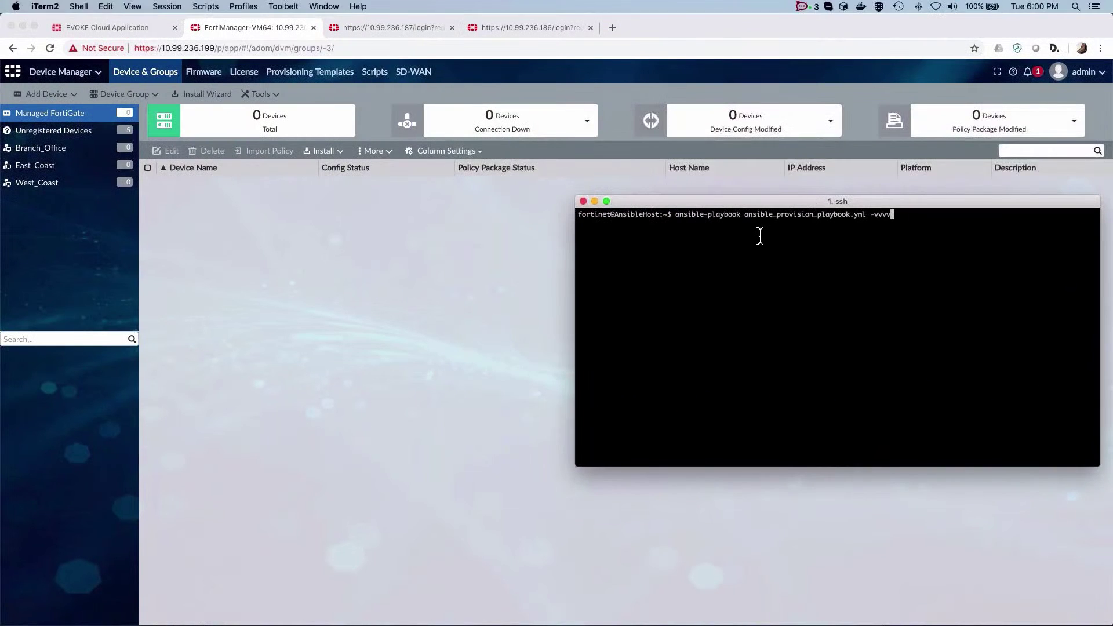
Run the playbook, check FortiManager's task progress, and log in as admin on both FortiGates
key("Return")
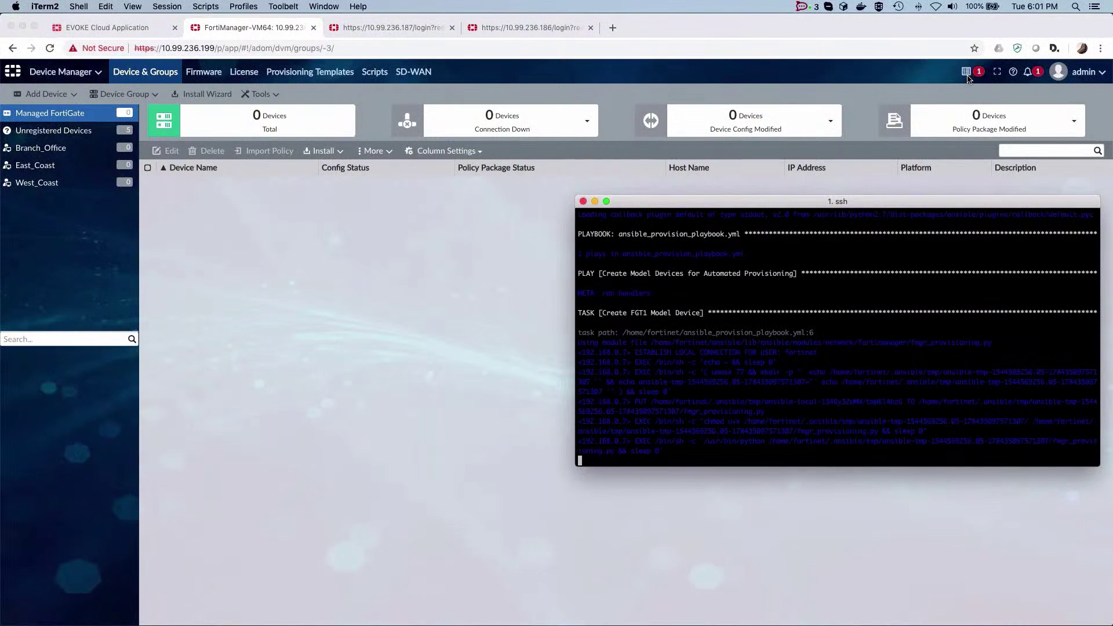
left_click(966, 73)
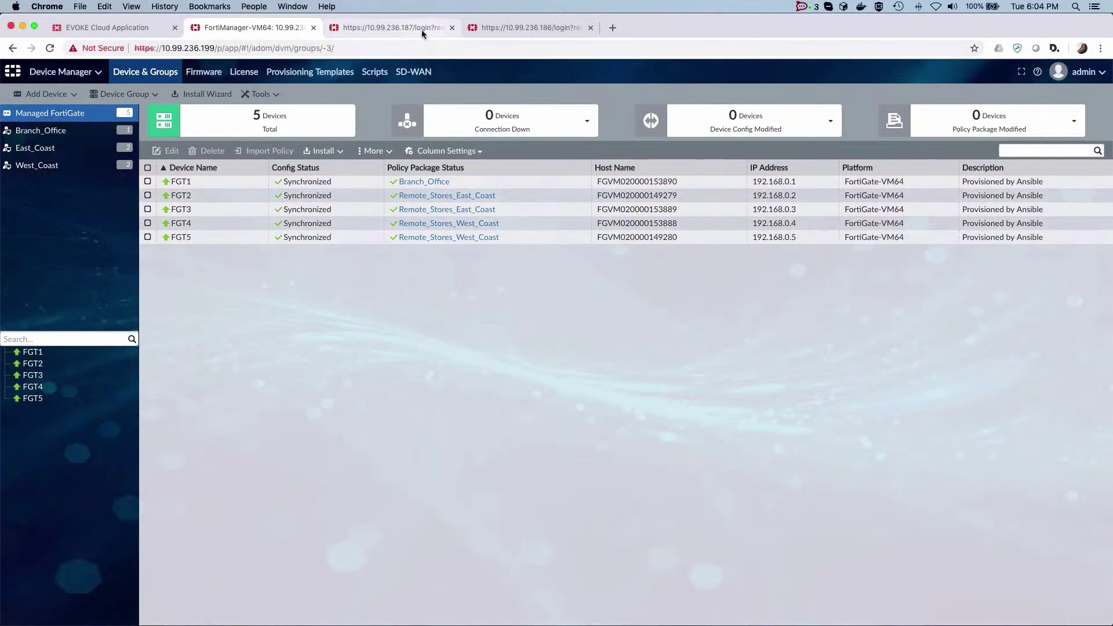
key("ctrl+Tab")
type("admin")
key("Return")
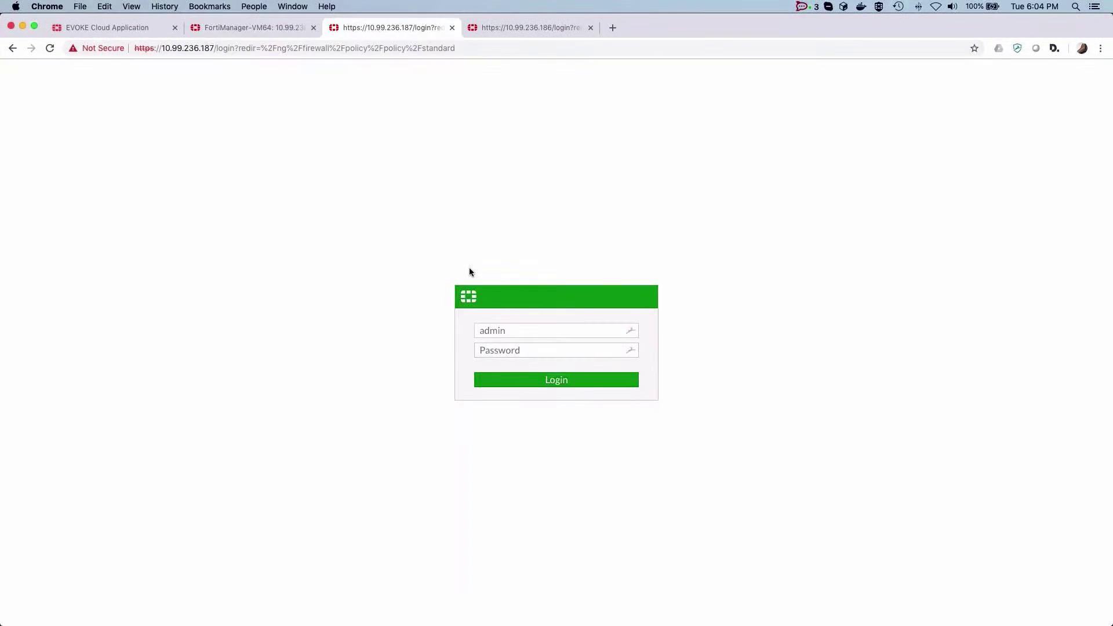
left_click(538, 29)
type("admin")
key("Return")
key("ctrl+shift+Tab")
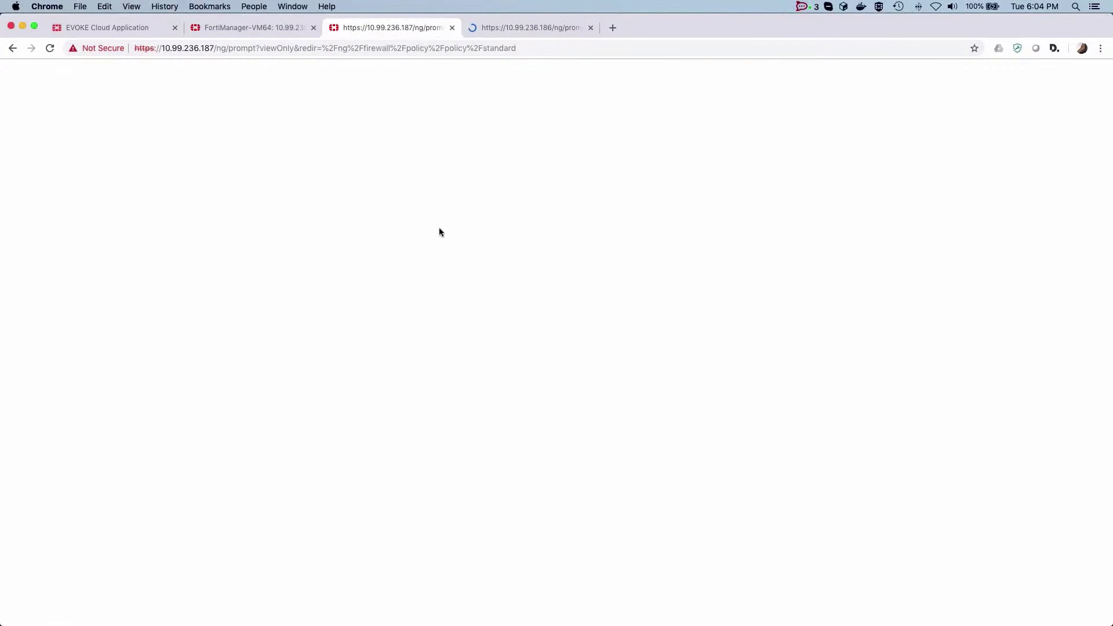
Skip the password change, log in read-only, and view the first unit's ALL_ICMP policy
left_click(602, 388)
left_click(587, 376)
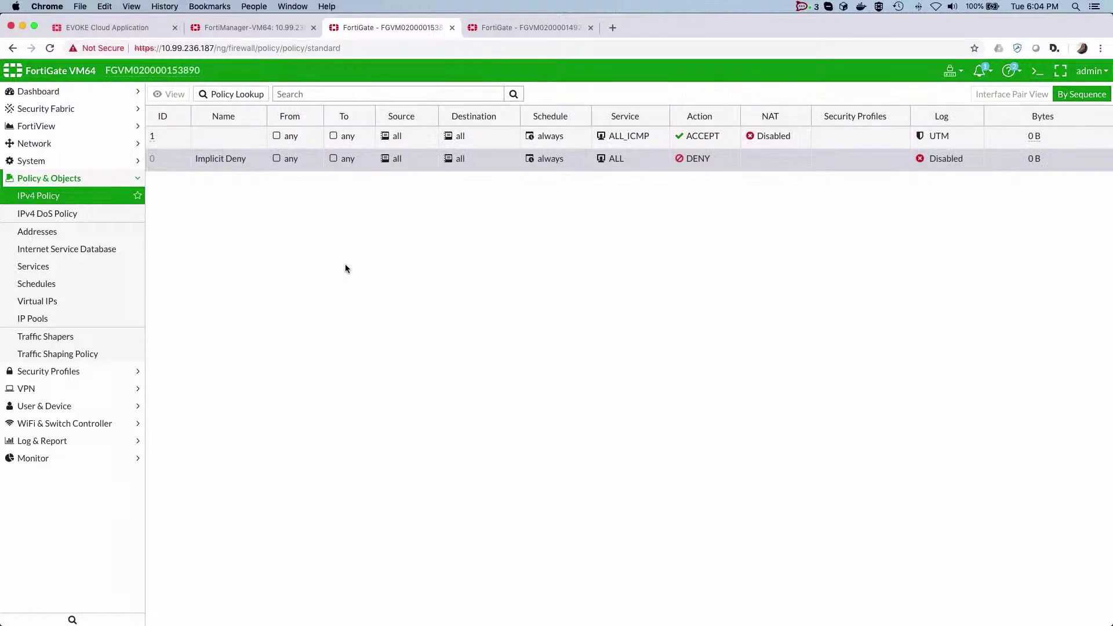
left_click(210, 152)
Skip the password change on the second FortiGate and log in read-only
left_click(544, 29)
left_click(598, 392)
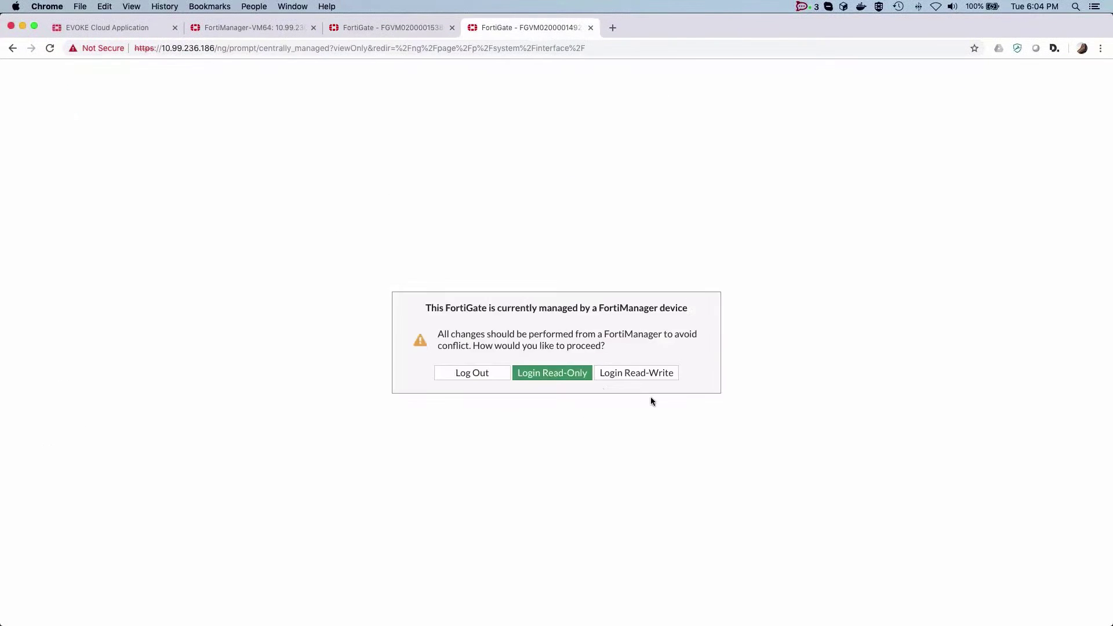
left_click(576, 375)
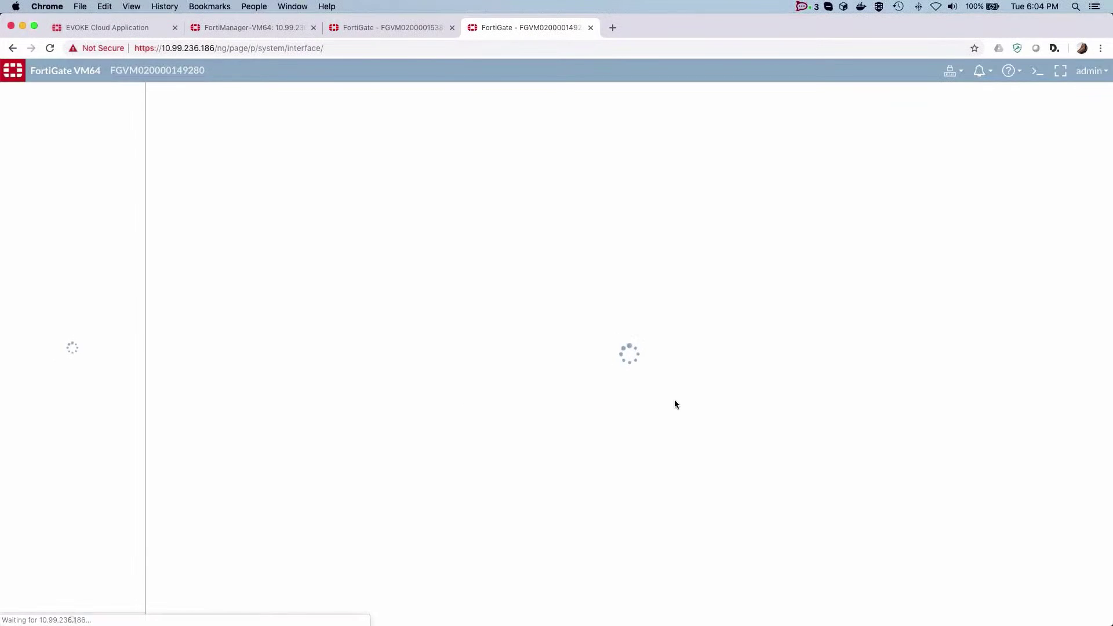